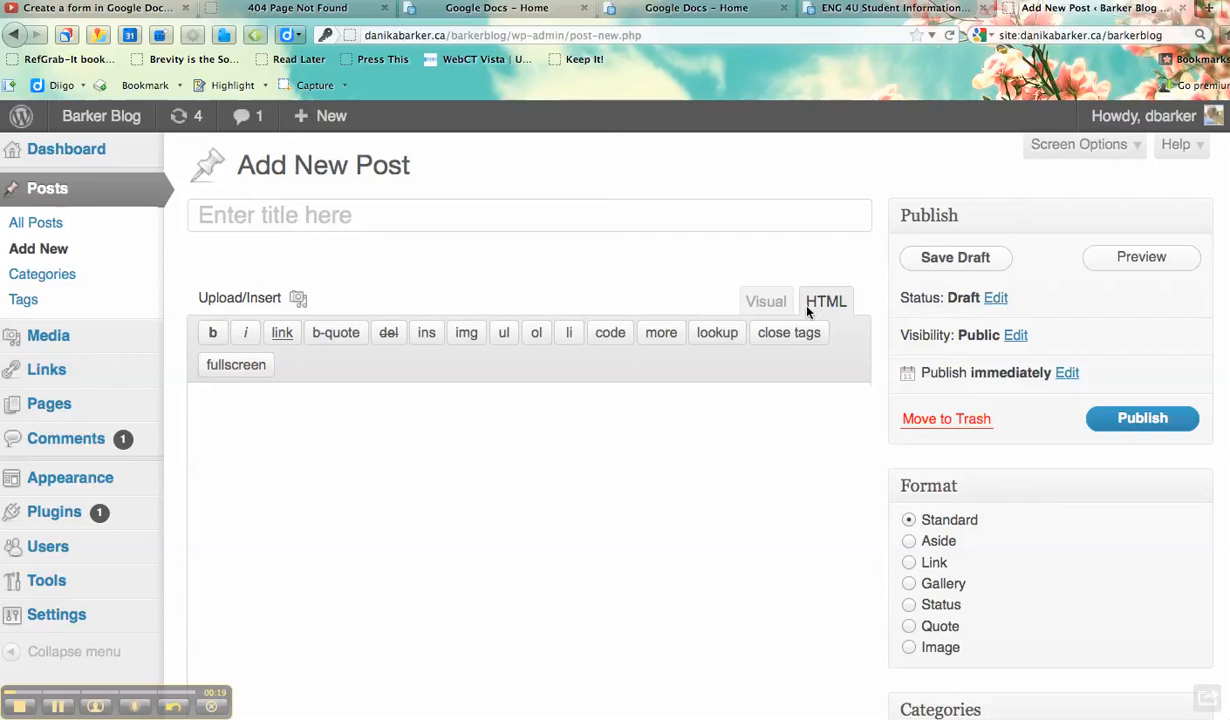
Get the embed code for the form attached to the ENG 4U Student Information Form spreadsheet in Google Docs
{"action": "left_click", "coordinate": [778, 312]}
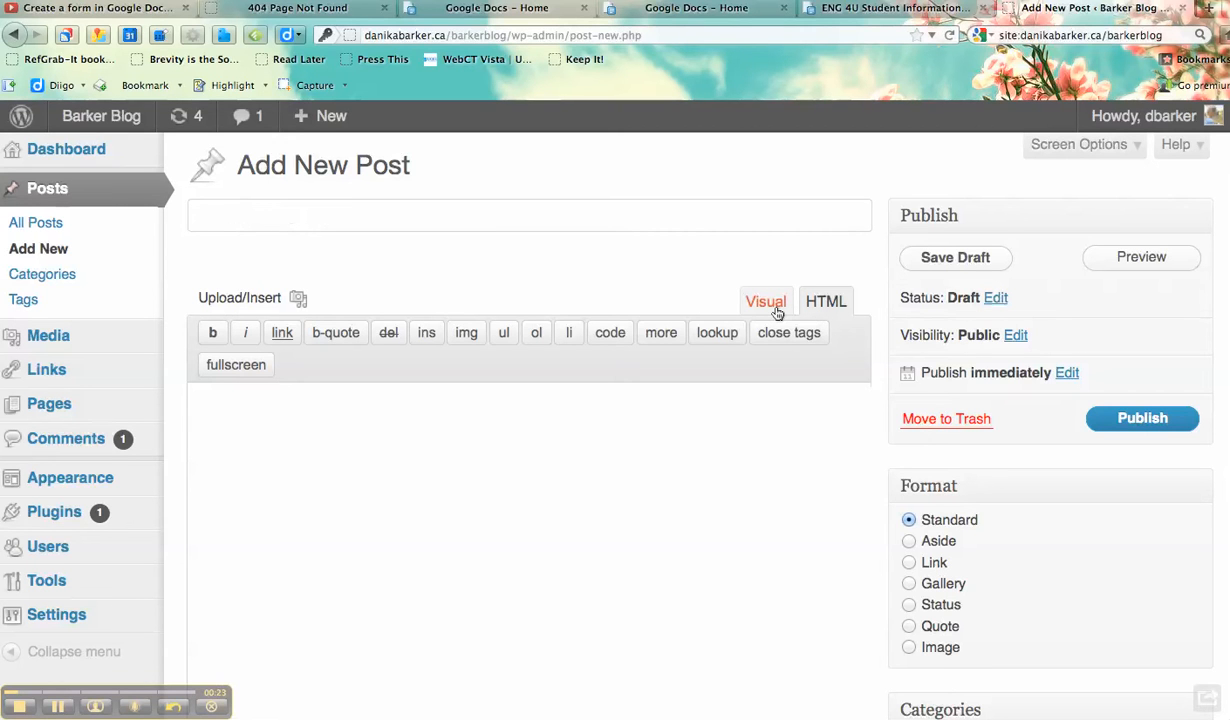
{"action": "left_click", "coordinate": [766, 302]}
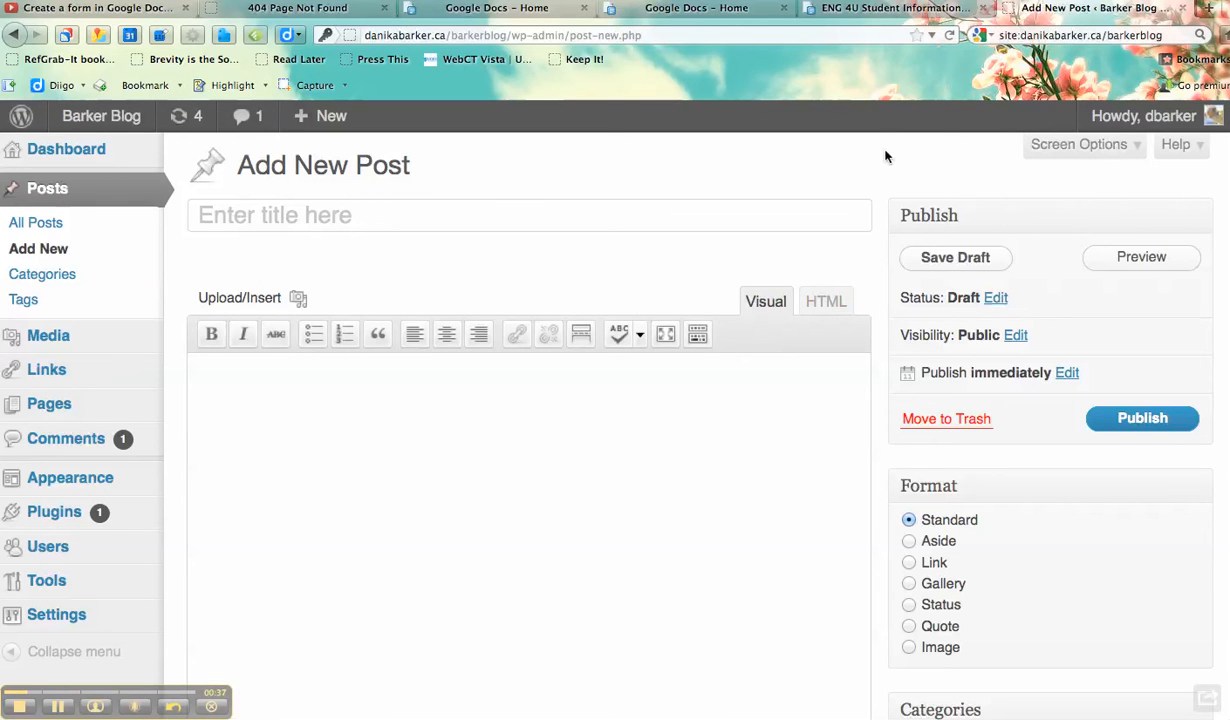
{"action": "left_click", "coordinate": [730, 12]}
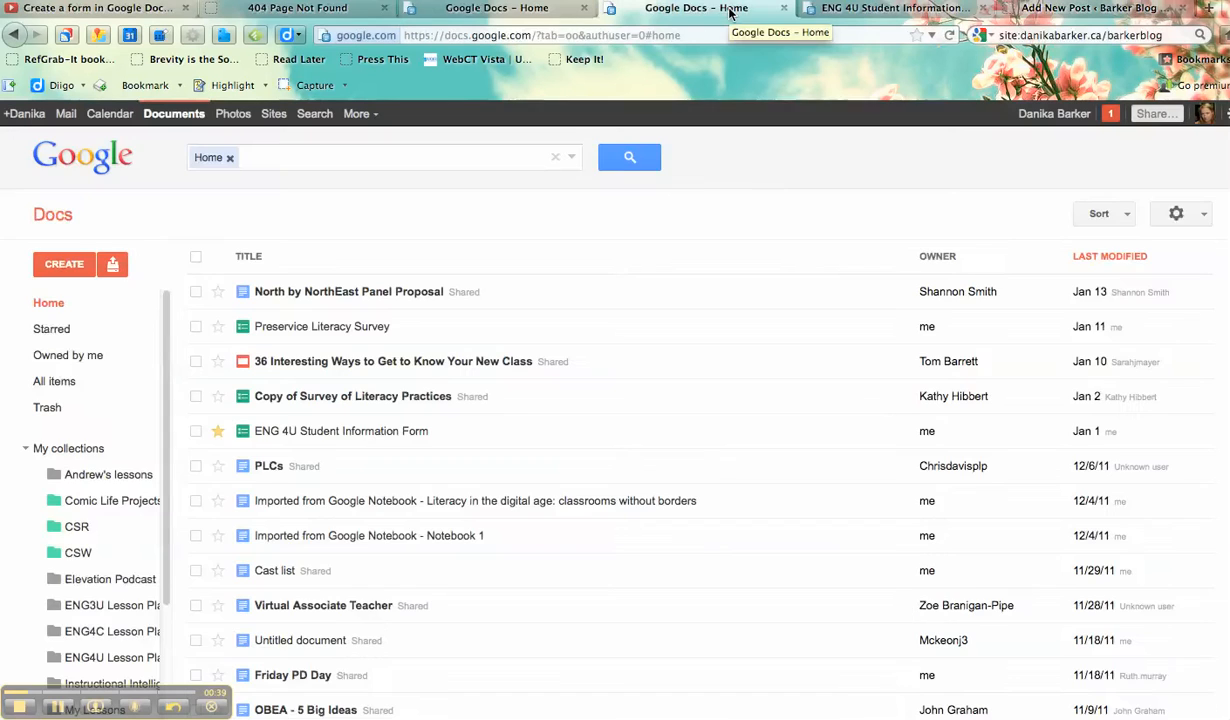
{"action": "left_click", "coordinate": [866, 12]}
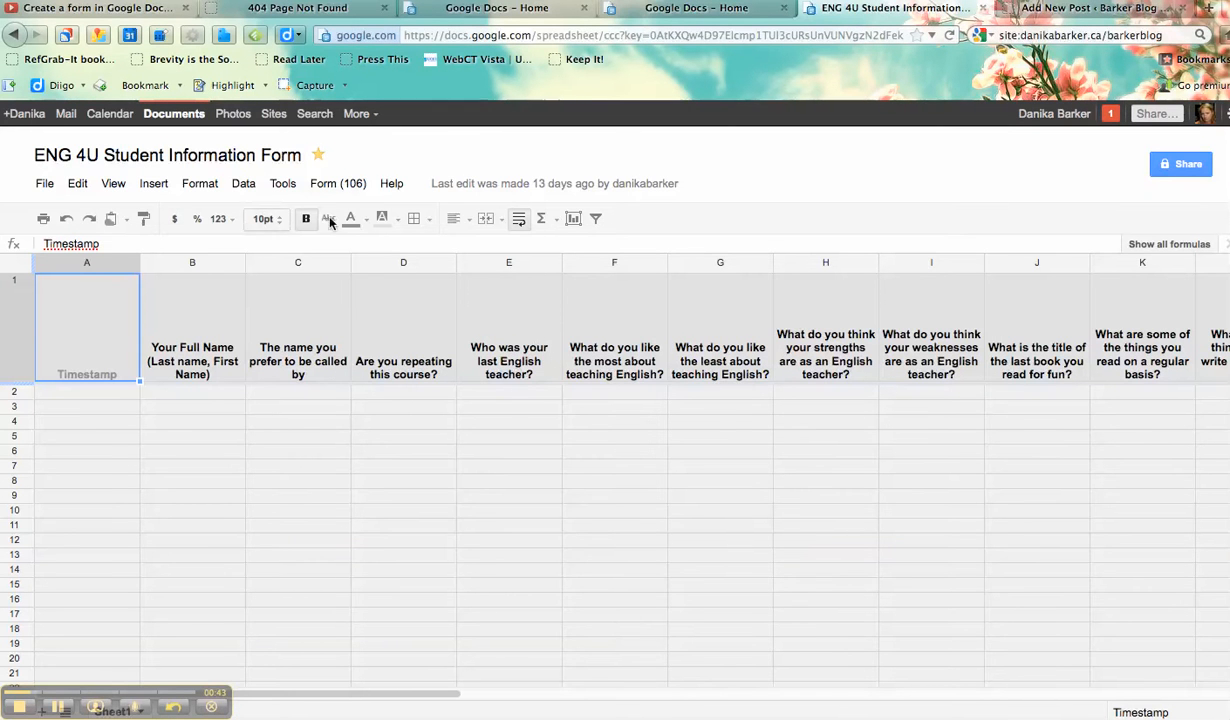
{"action": "left_click", "coordinate": [350, 185]}
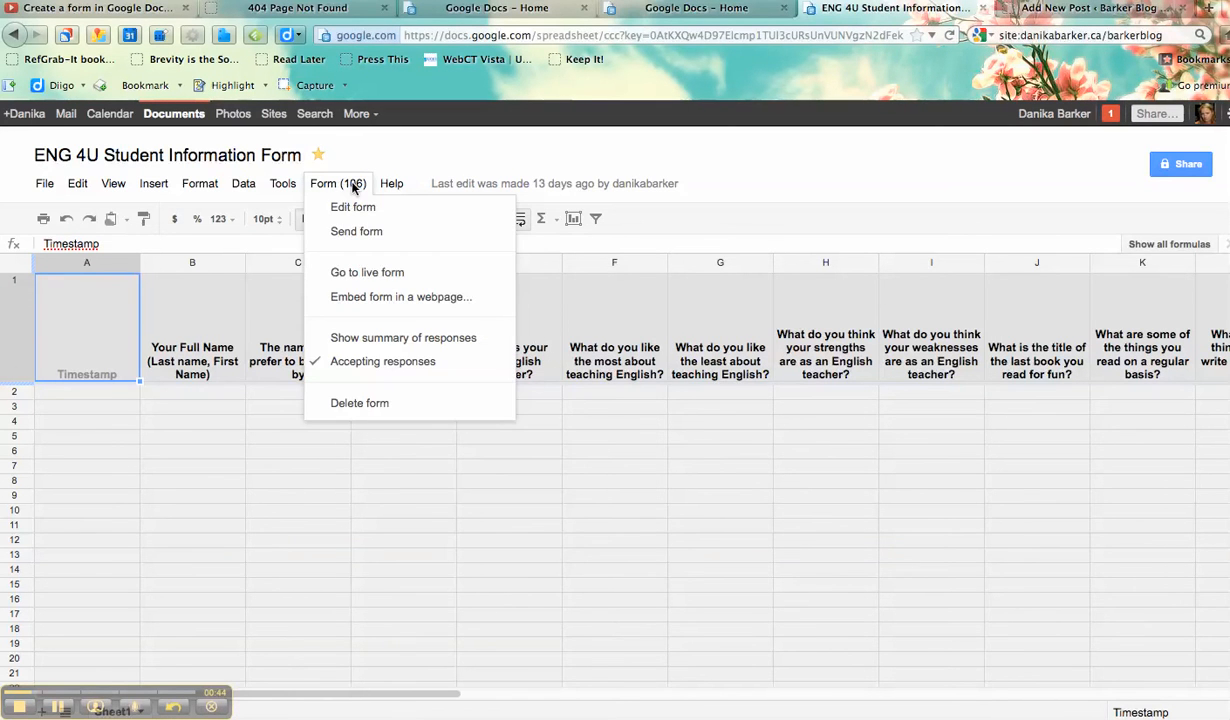
{"action": "left_click", "coordinate": [400, 296]}
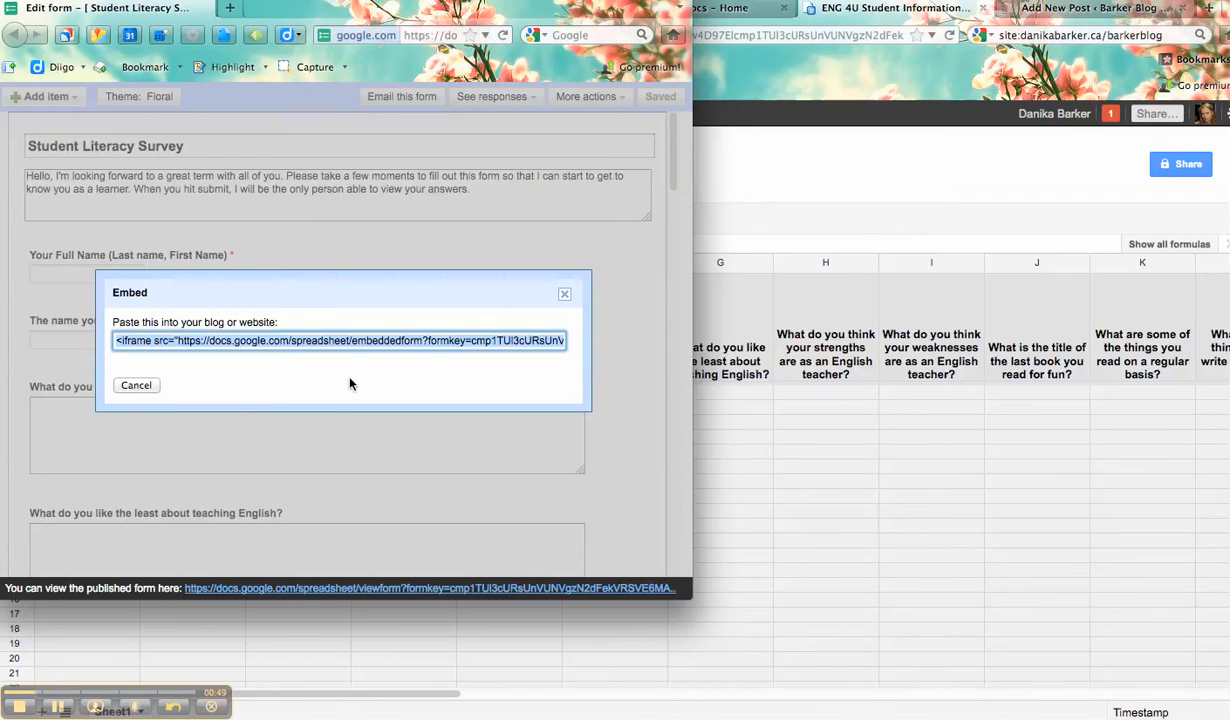
{"action": "left_click", "coordinate": [852, 163]}
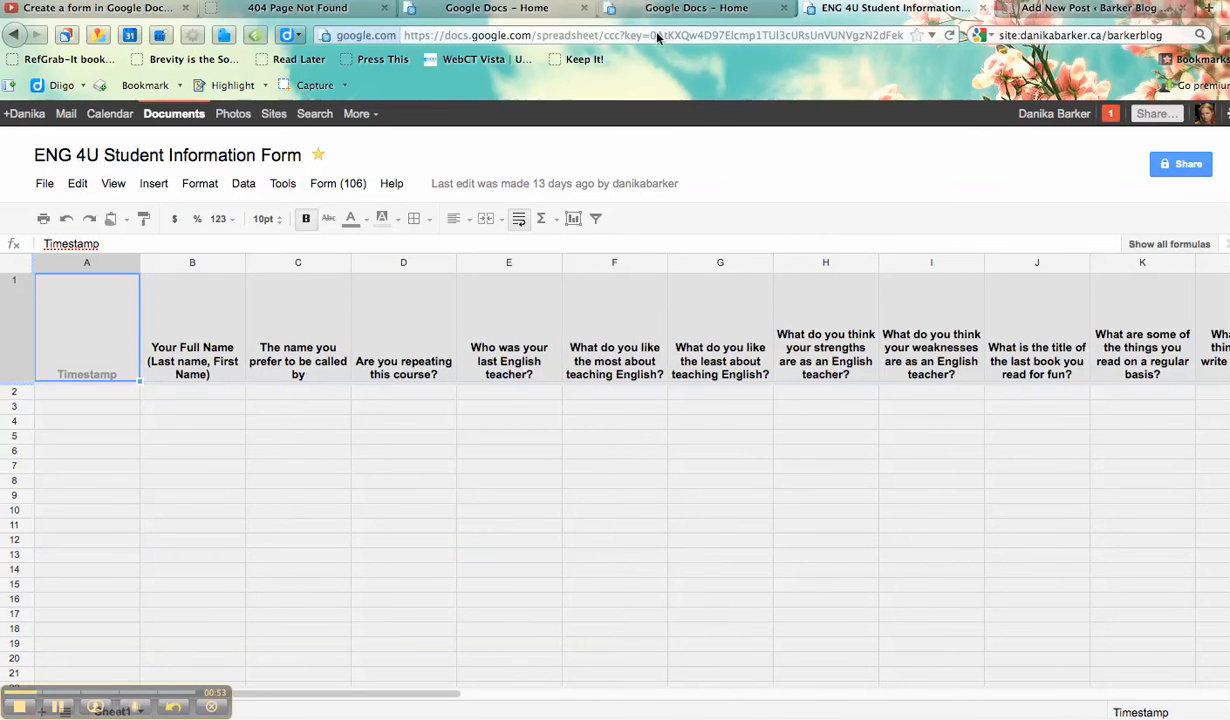
Paste the form's iframe embed code into the HTML source of the new WordPress post and return to the visual editor
{"action": "left_click", "coordinate": [1020, 10]}
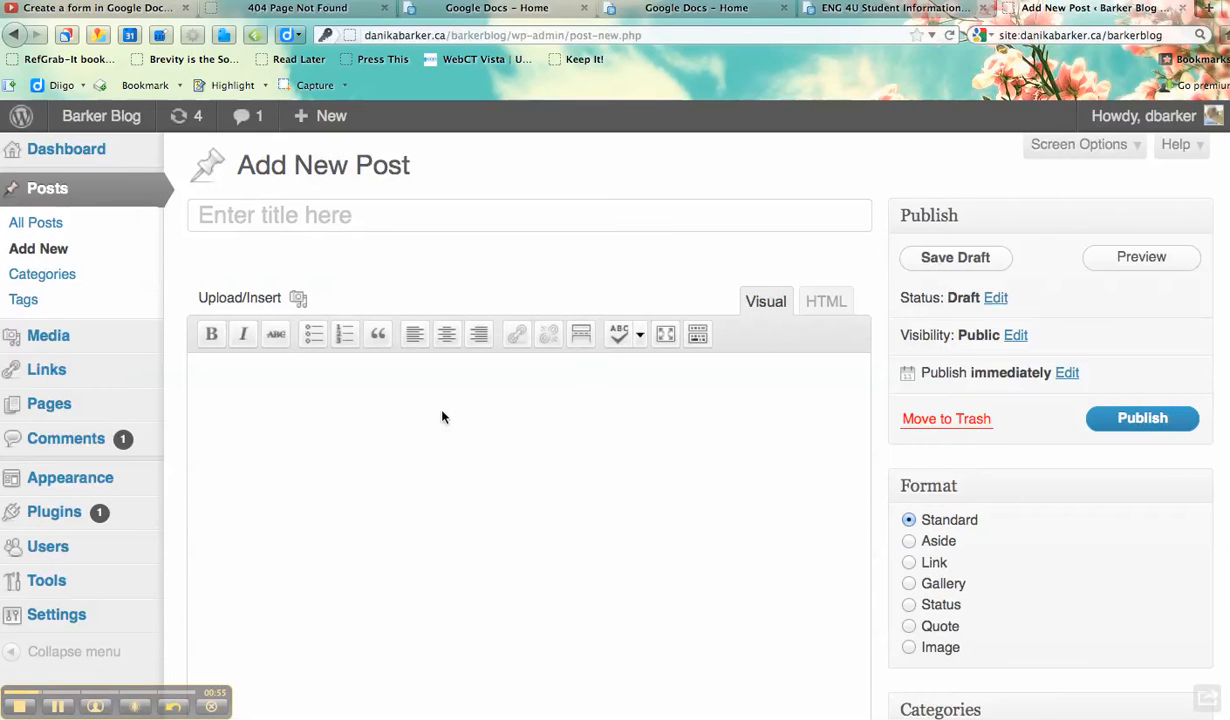
{"action": "left_click", "coordinate": [822, 304]}
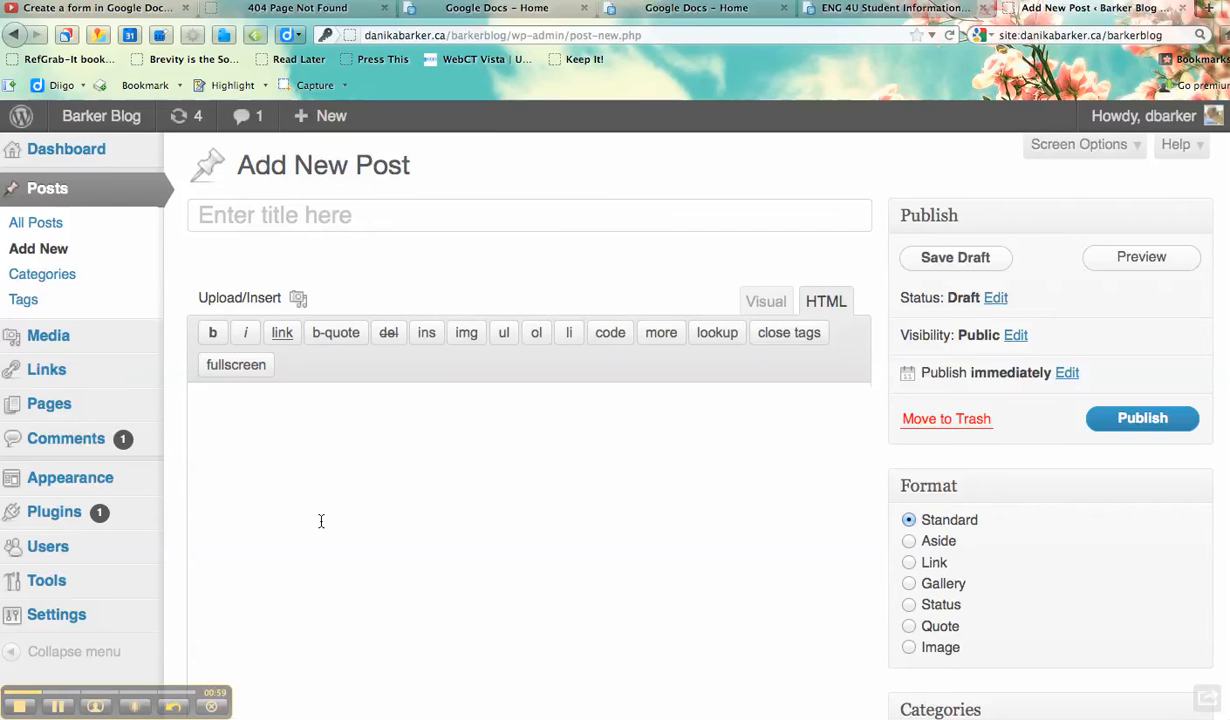
{"action": "type", "text": "<iframe src=\"https://docs.google.com/spreadsheet/embeddedform?formkey=cmp1TUl3cURsUnVUNVgzN2dFekVRSVE6MA..\" width=\"760\" height=\"3110\" frameborder=\"0\" marginheight=\"0\" marginwidth=\"0\">Loading...</iframe>"}
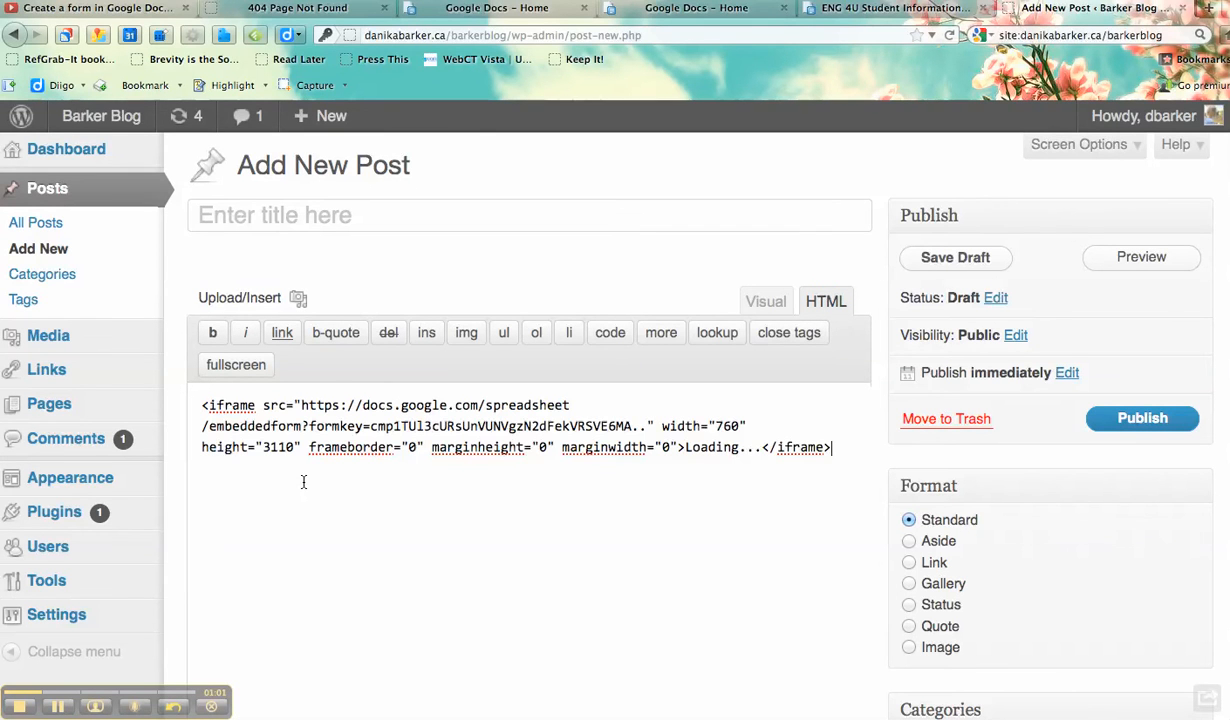
{"action": "left_click", "coordinate": [766, 302]}
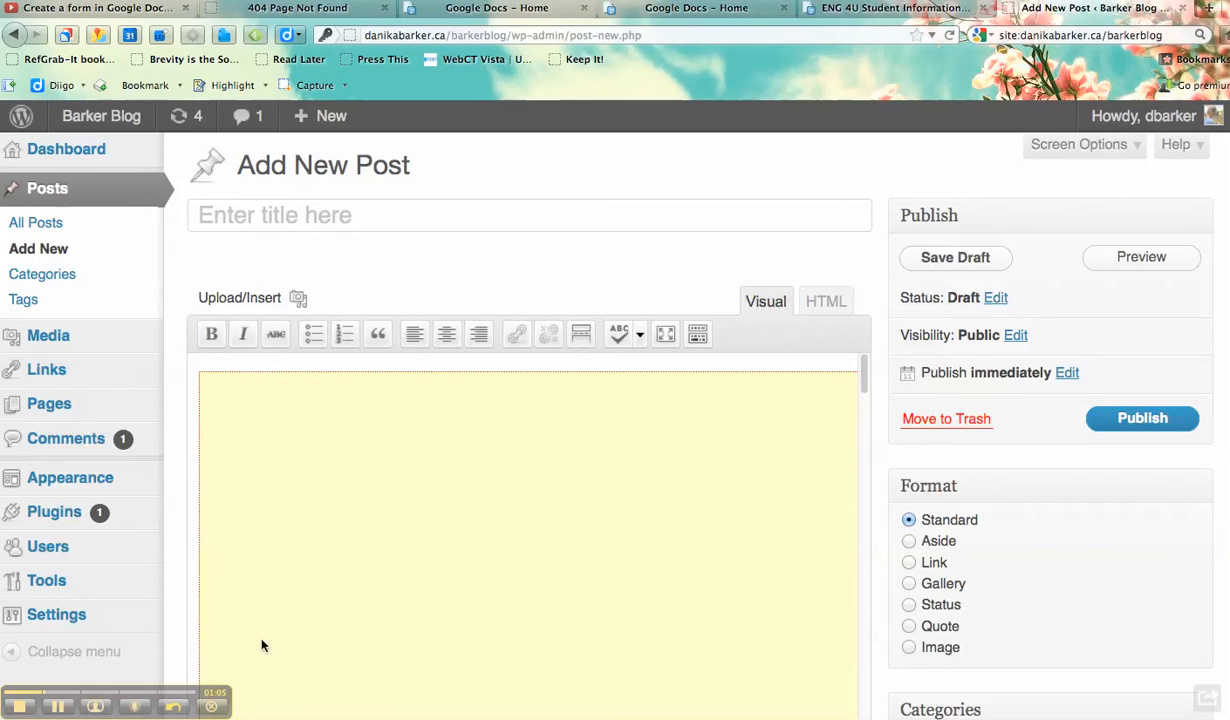
{"action": "left_click", "coordinate": [437, 493]}
Preview the WordPress post and check how the embedded Student Literacy Survey displays
{"action": "left_click", "coordinate": [1137, 260]}
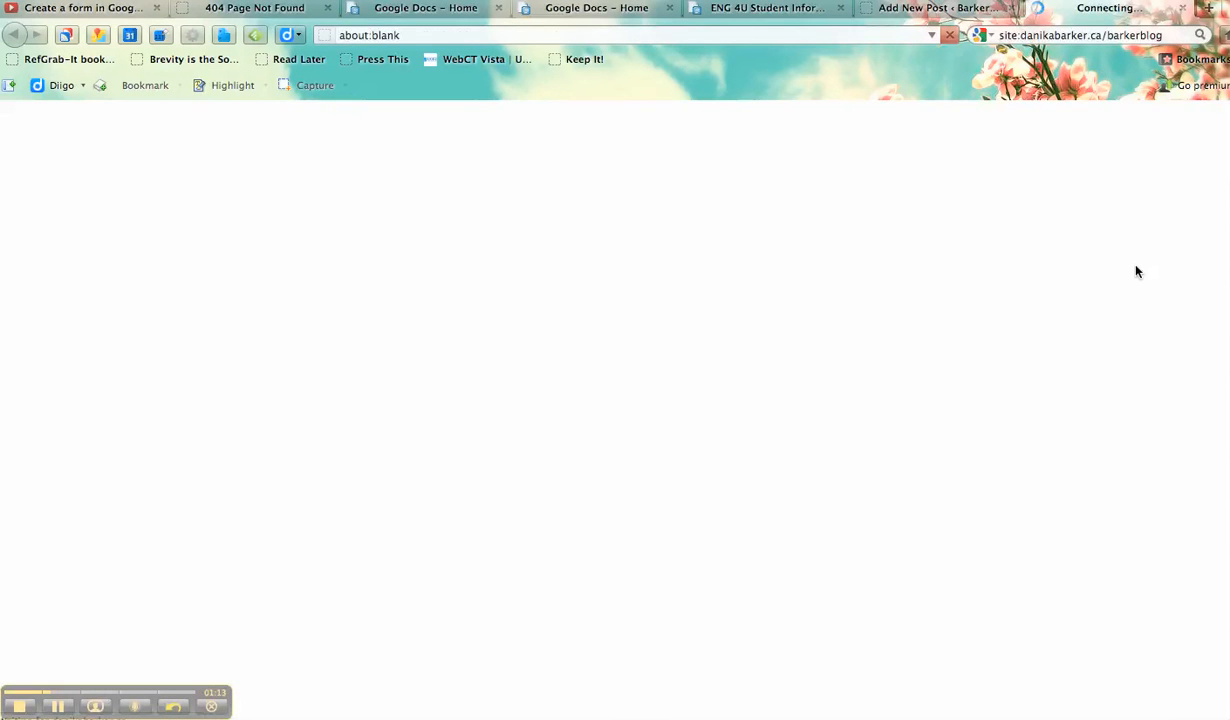
{"action": "scroll", "coordinate": [910, 378], "scroll_direction": "down", "scroll_amount": 5}
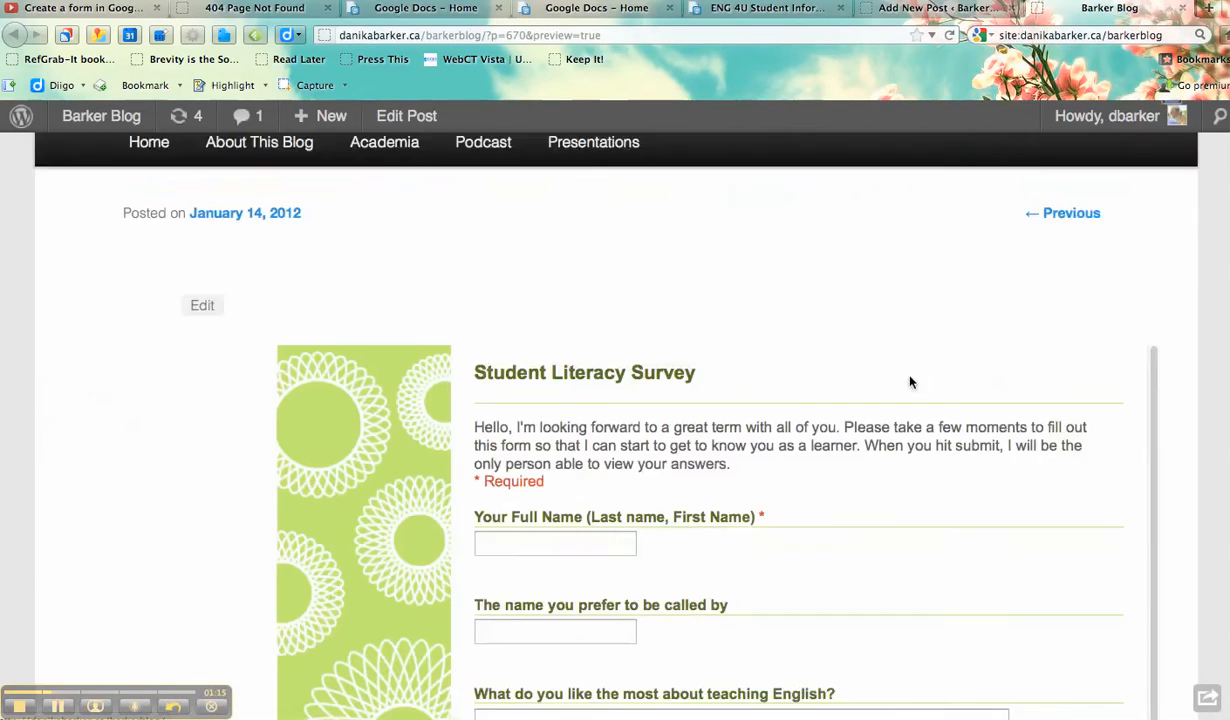
{"action": "scroll", "coordinate": [910, 380], "scroll_direction": "down", "scroll_amount": 2}
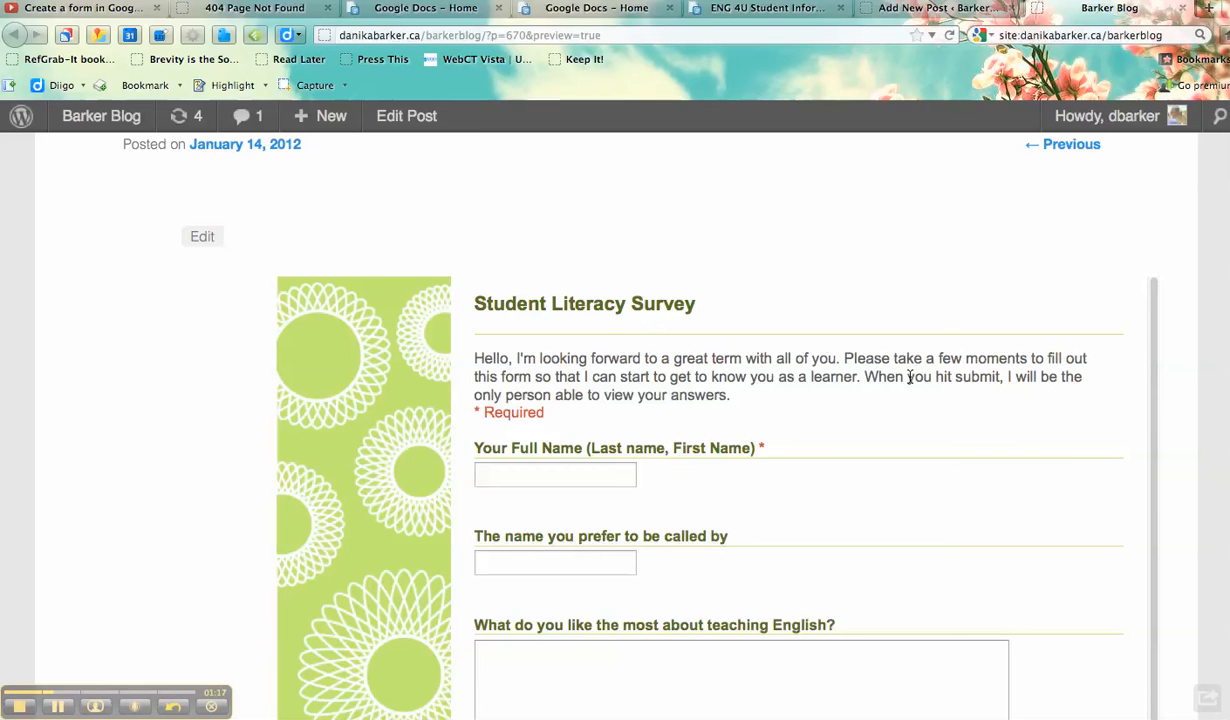
{"action": "scroll", "coordinate": [910, 378], "scroll_direction": "up", "scroll_amount": 10}
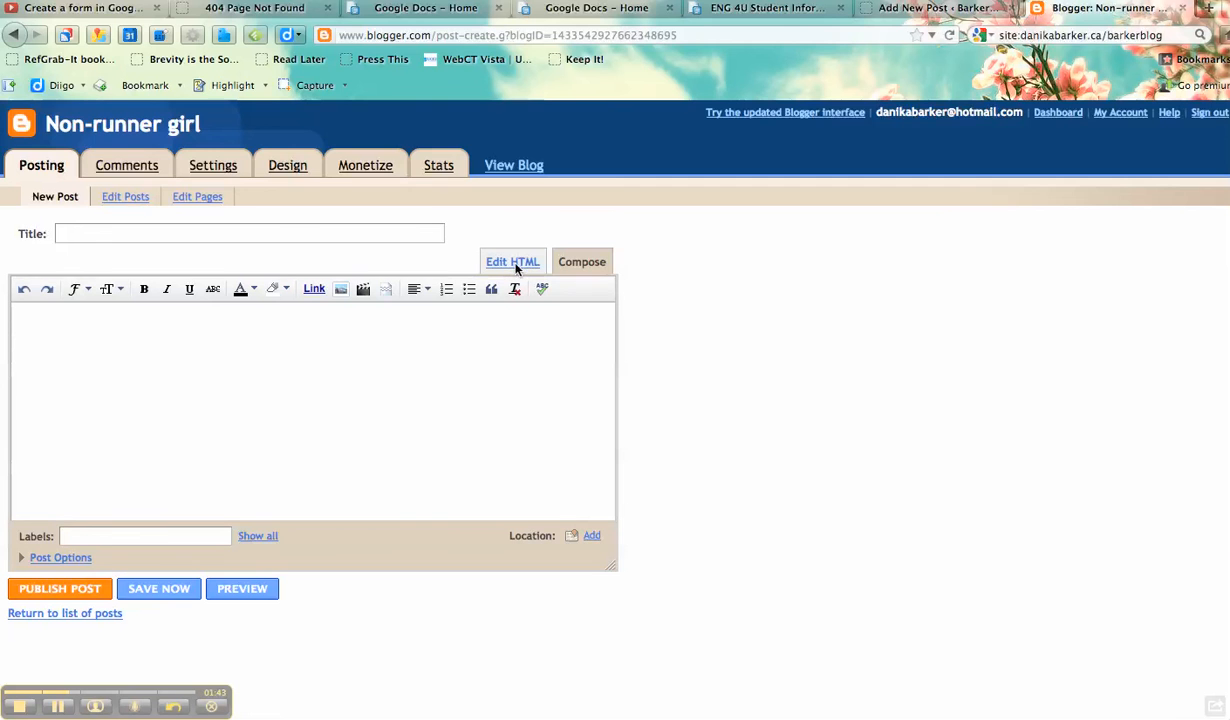
Paste the form's iframe embed code into the new Blogger post in Compose mode and preview the post
{"action": "left_click", "coordinate": [103, 370]}
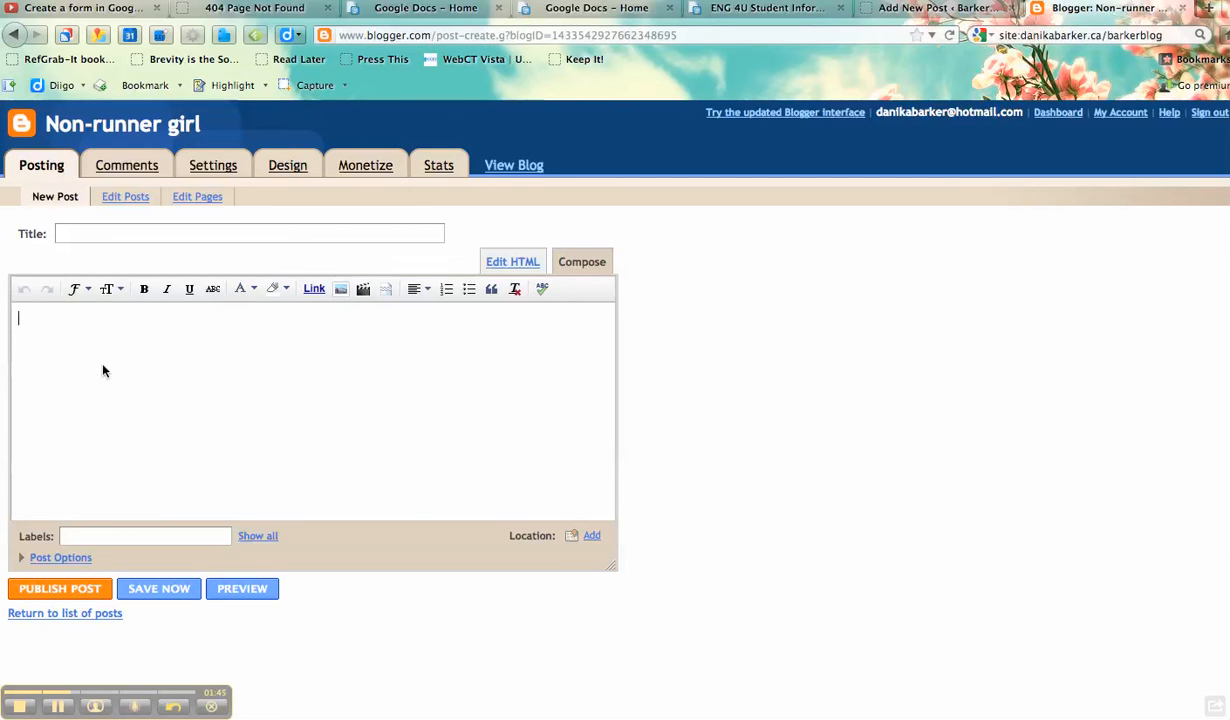
{"action": "type", "text": "<iframe src=\"https://docs.google.com/spreadsheet/embeddedform?formkey=cmp1TUl3cURsUnVUNVgzN2dFekVRSVE6MA..\" width=\"760\" height=\"3110\" frameborder=\"0\" marginheight=\"0\" marginwidth=\"0\">Loading...</iframe>"}
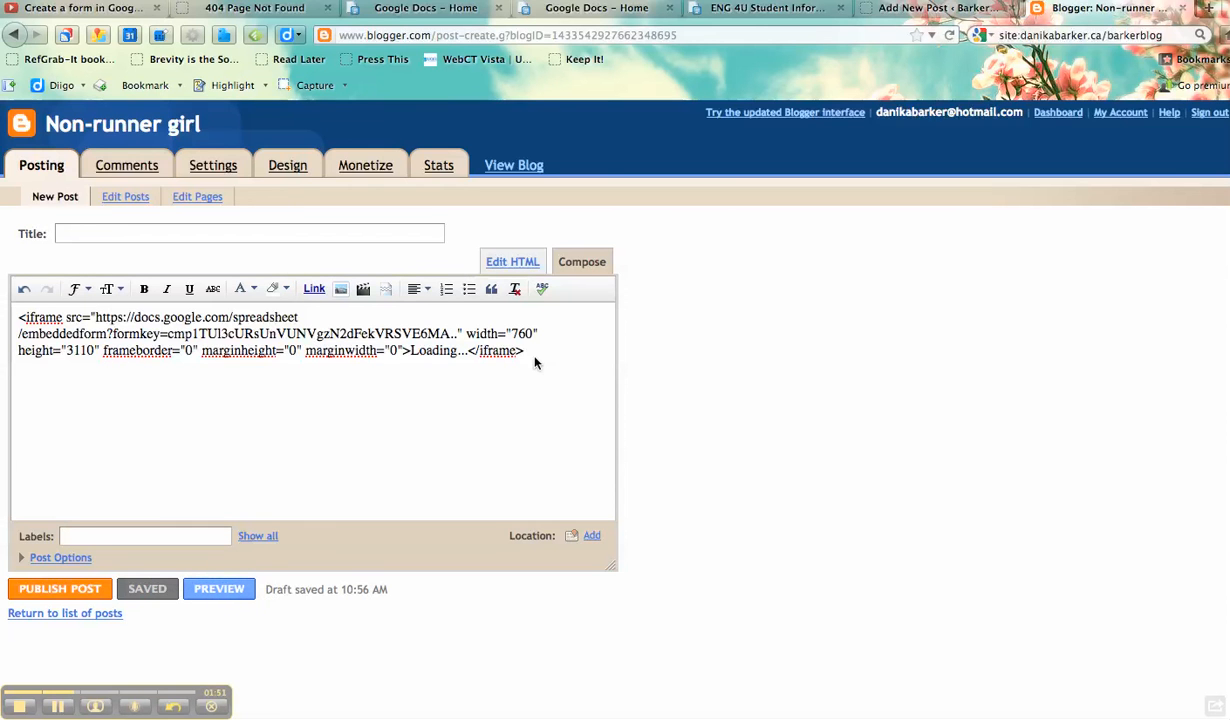
{"action": "left_click", "coordinate": [219, 588]}
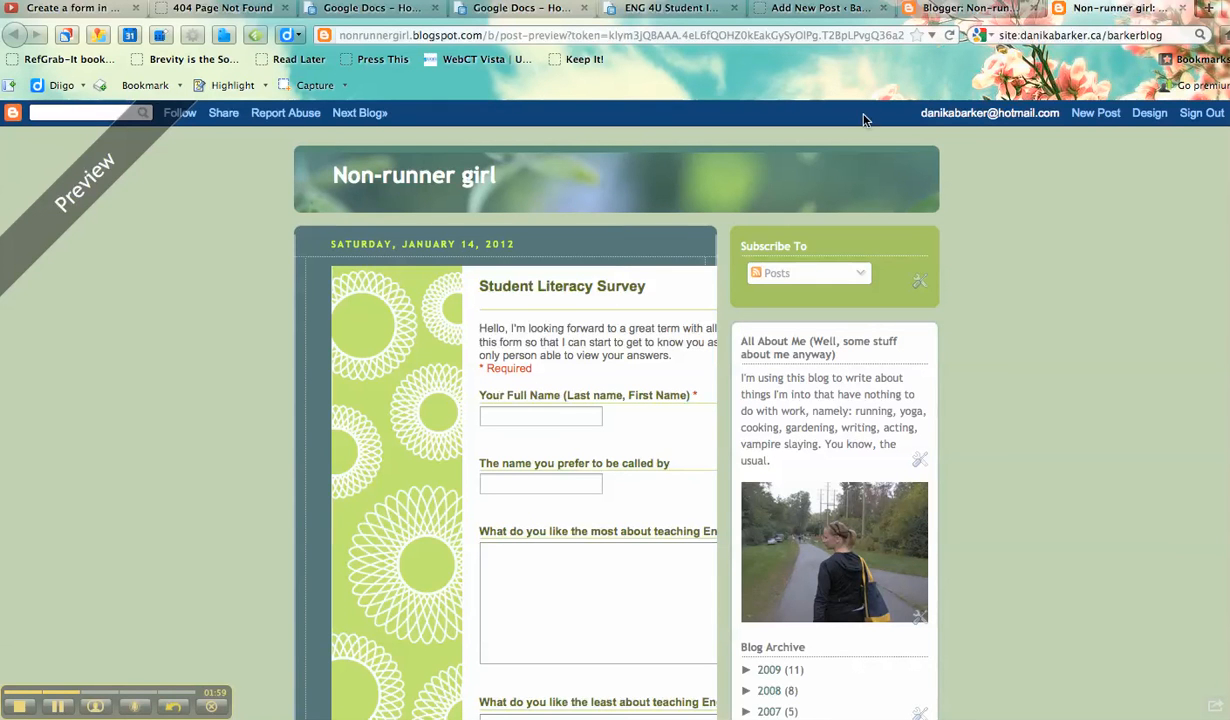
Move the iframe embed code from the Blogger post's Compose view to its HTML source and check the post preview
{"action": "left_click", "coordinate": [1008, 12]}
{"action": "left_click_drag", "start_coordinate": [527, 350], "coordinate": [5, 302]}
{"action": "key", "text": "ctrl+c"}
{"action": "key", "text": "Delete"}
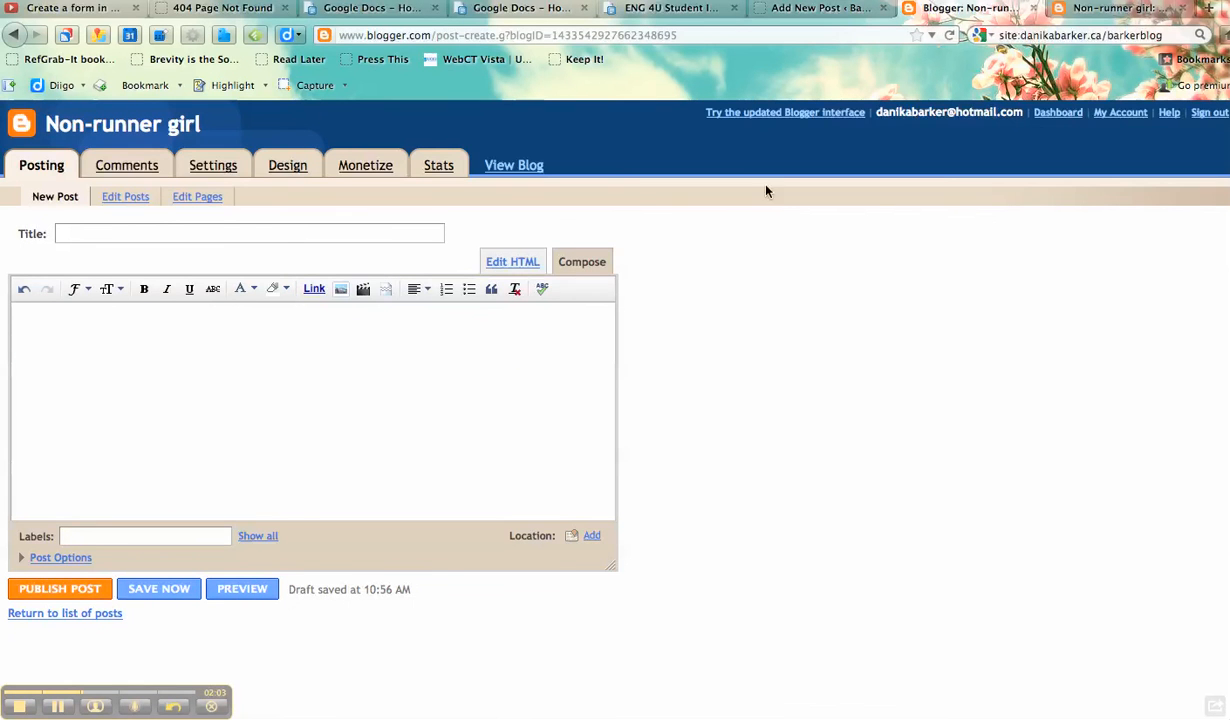
{"action": "left_click", "coordinate": [512, 264]}
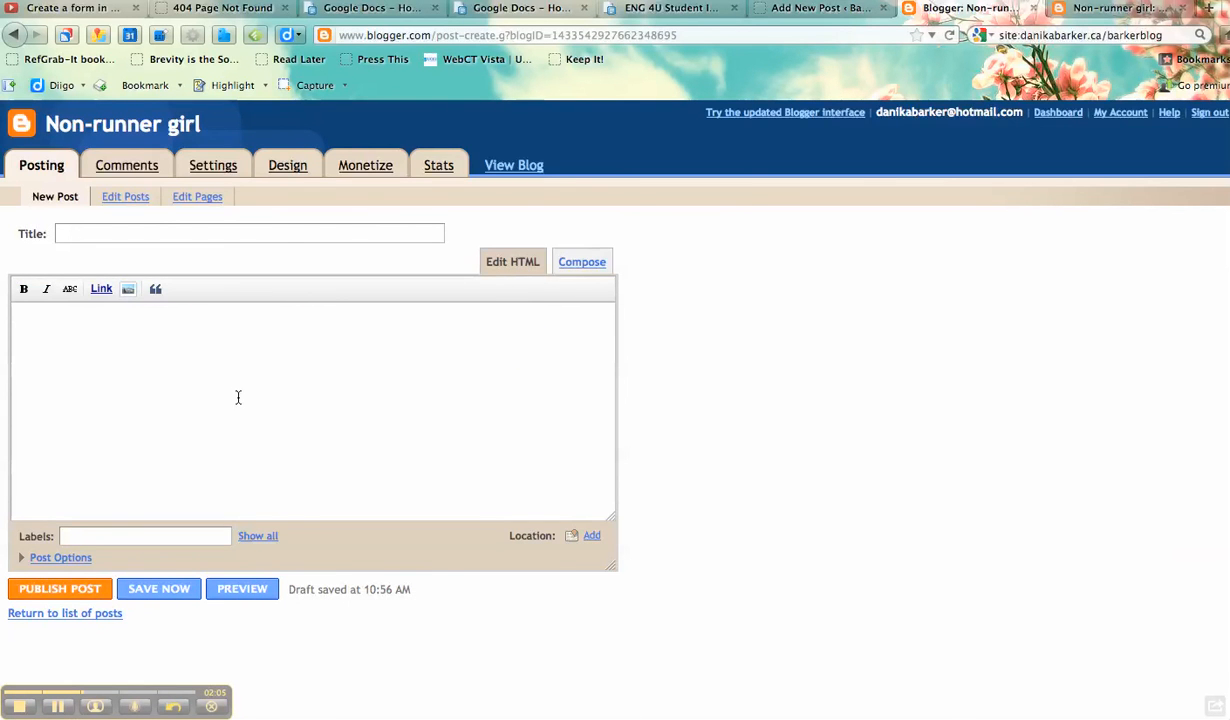
{"action": "key", "text": "ctrl+v"}
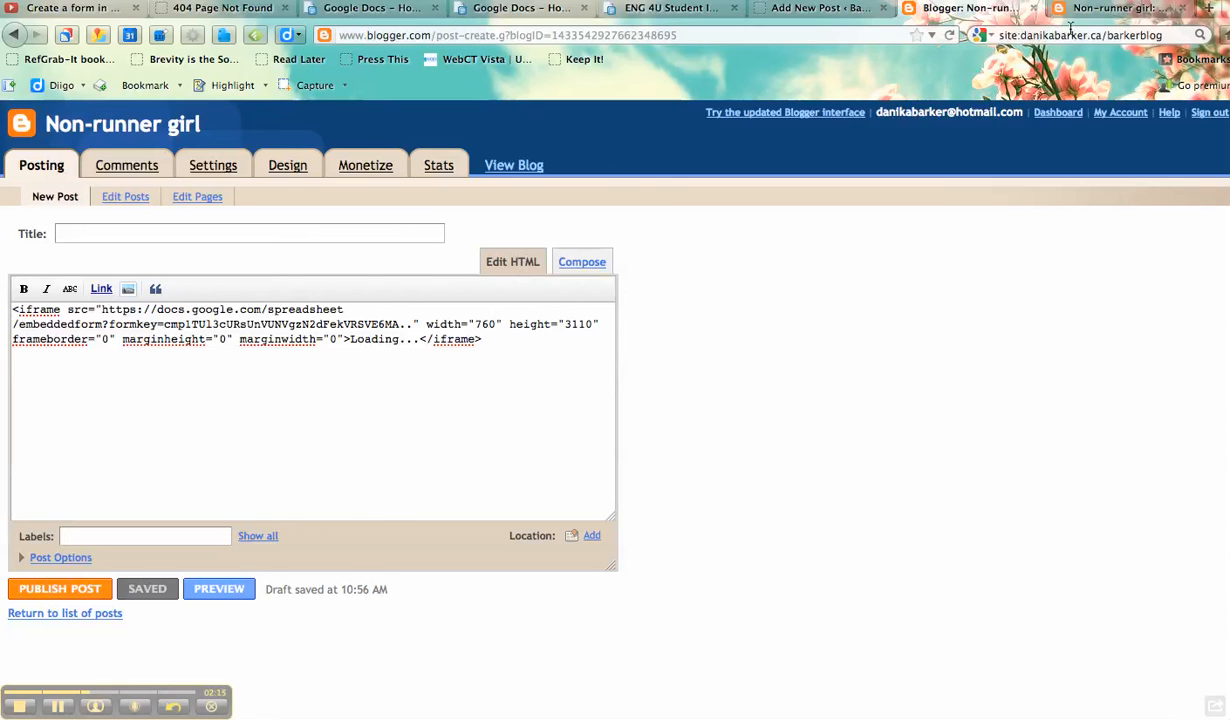
{"action": "left_click", "coordinate": [1098, 14]}
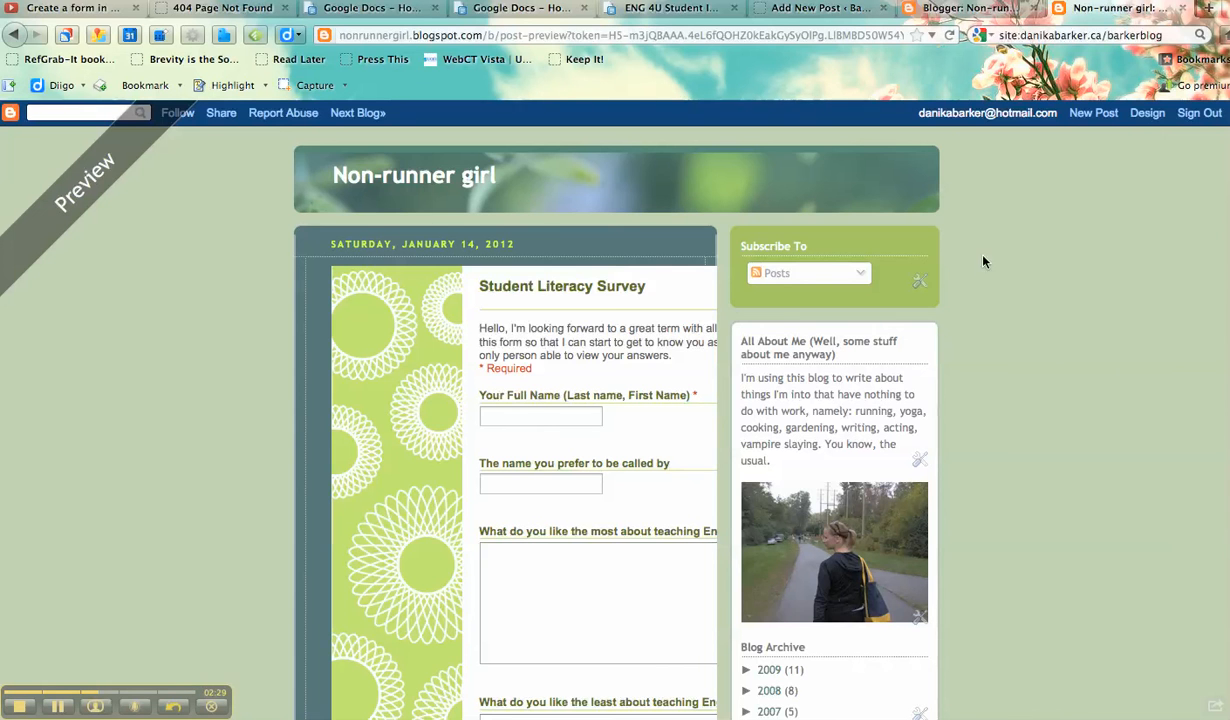
Set the iframe width to 500 in the Blogger post's embed code and regenerate the preview
{"action": "left_click", "coordinate": [972, 8]}
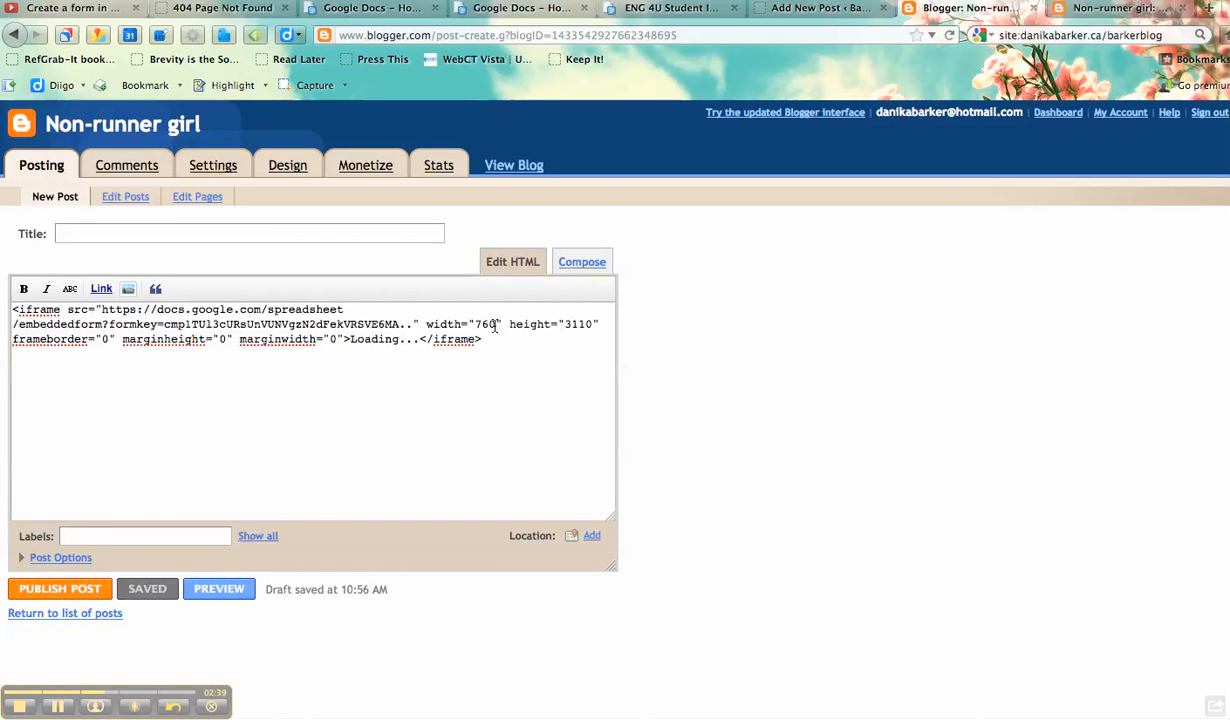
{"action": "key", "text": "BackSpace"}
{"action": "key", "text": "BackSpace"}
{"action": "key", "text": "BackSpace"}
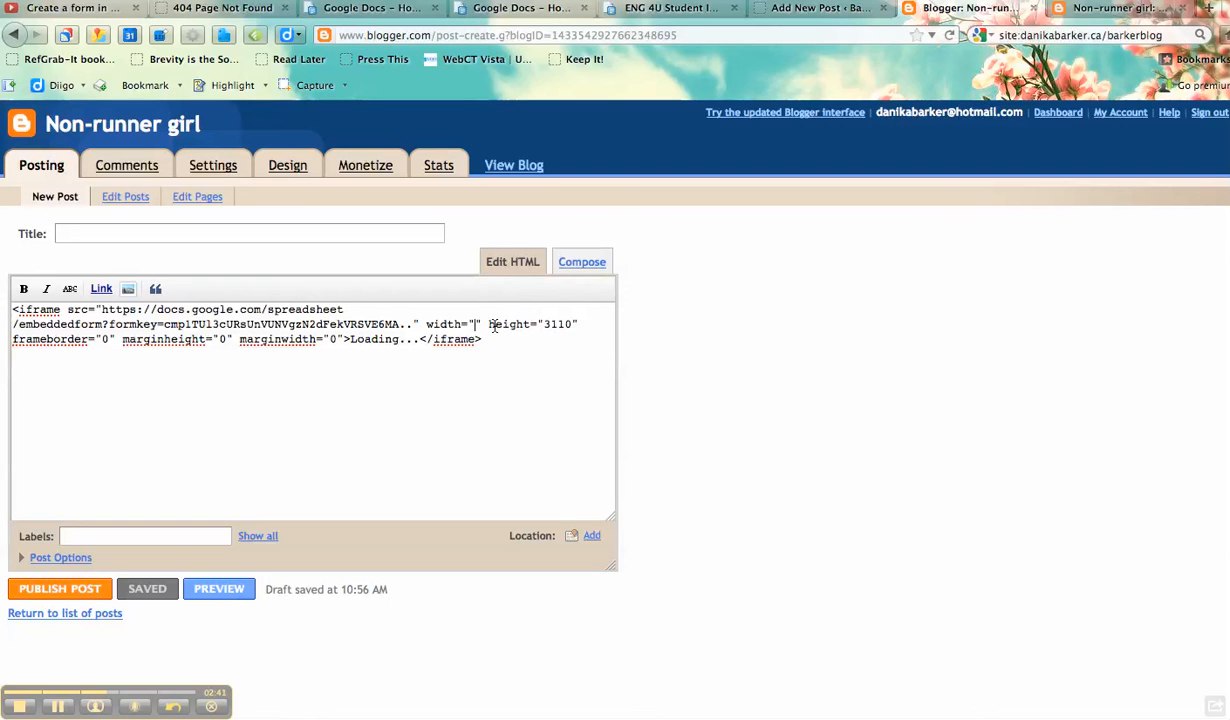
{"action": "type", "text": "500"}
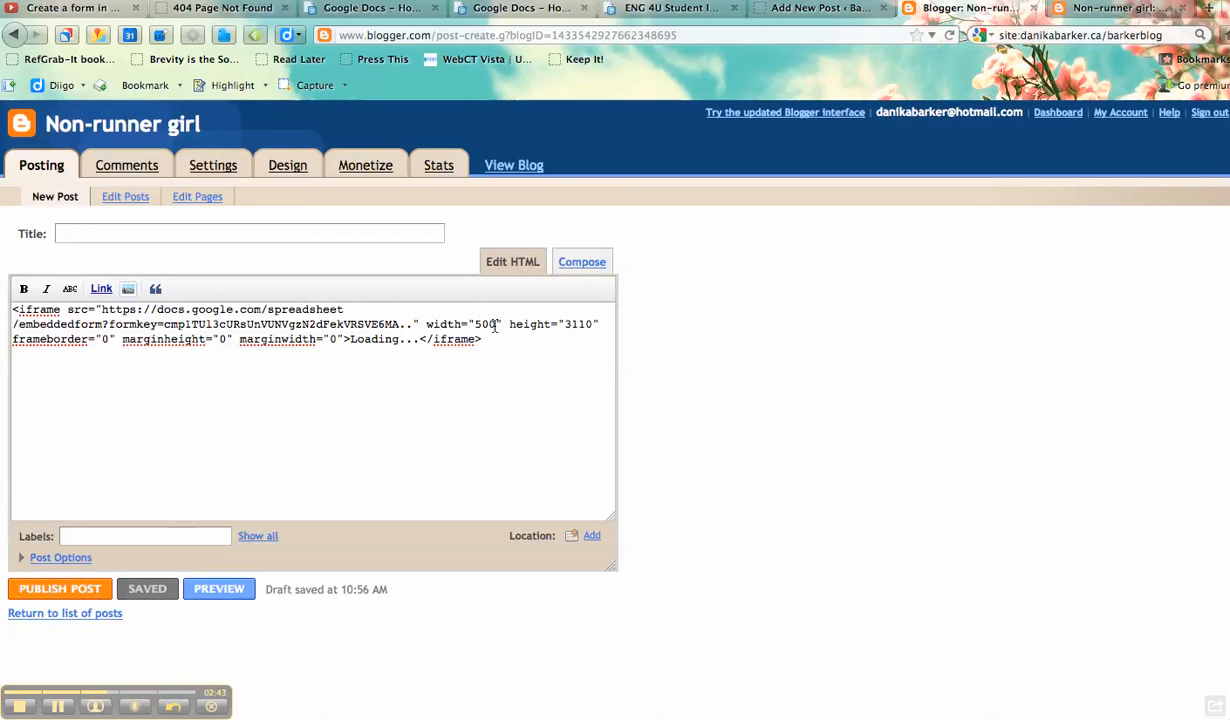
{"action": "left_click", "coordinate": [221, 596]}
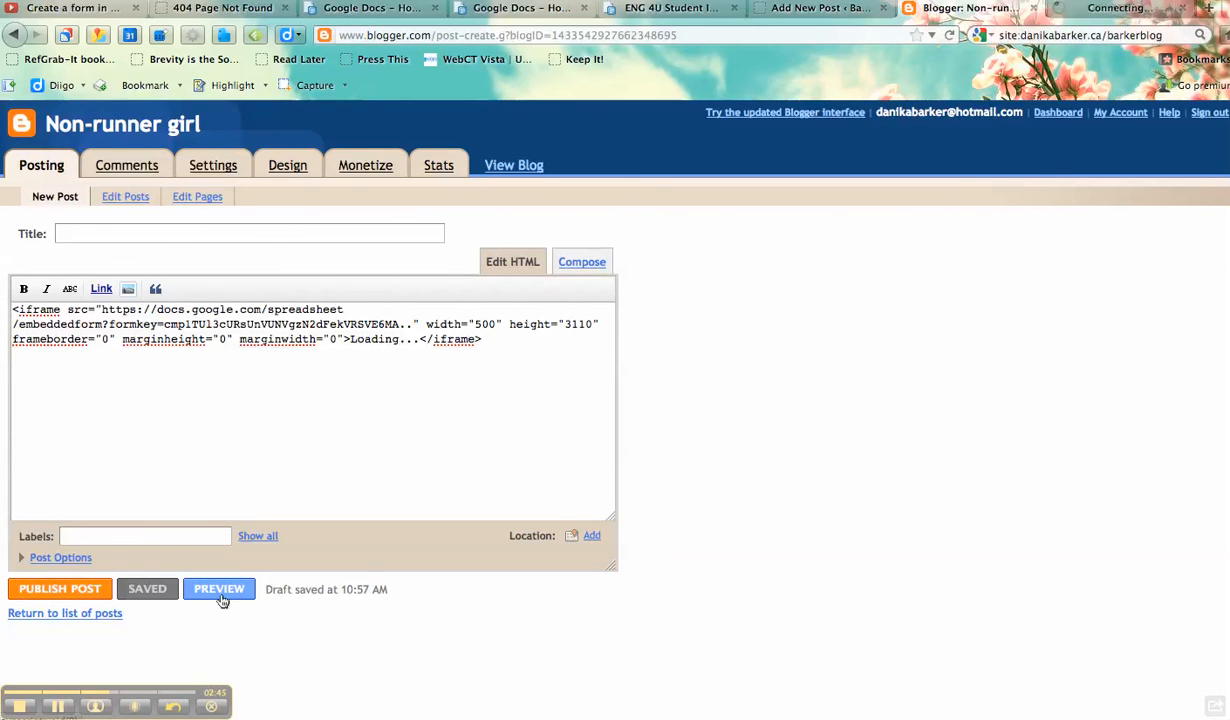
Check in the Blogger preview whether the form at width 500 fits the post column
{"action": "left_click", "coordinate": [1112, 8]}
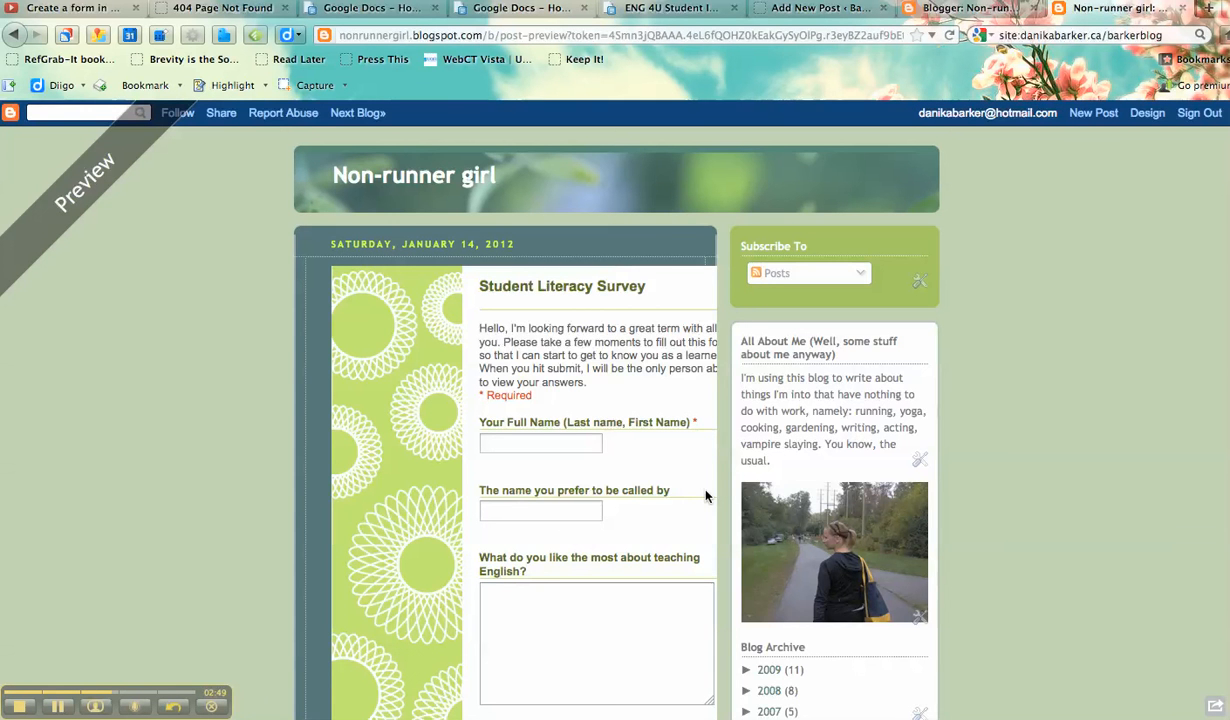
{"action": "scroll", "coordinate": [696, 491], "scroll_direction": "down", "scroll_amount": 5}
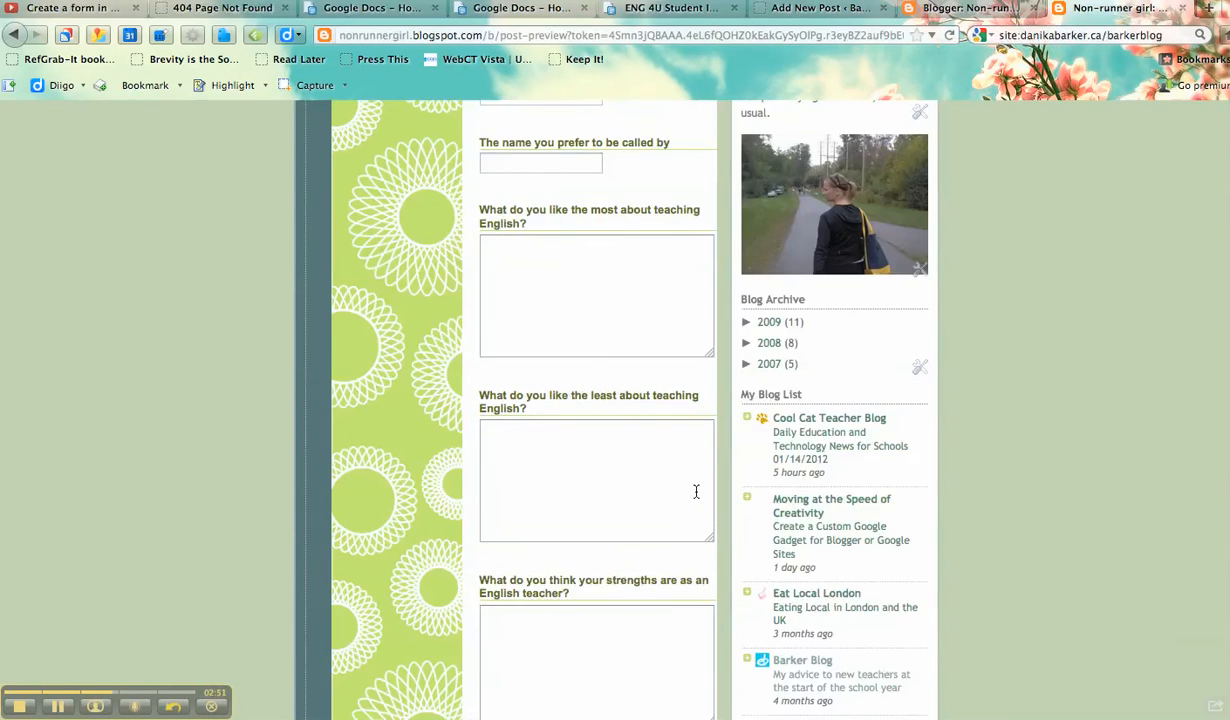
{"action": "scroll", "coordinate": [696, 491], "scroll_direction": "up", "scroll_amount": 3}
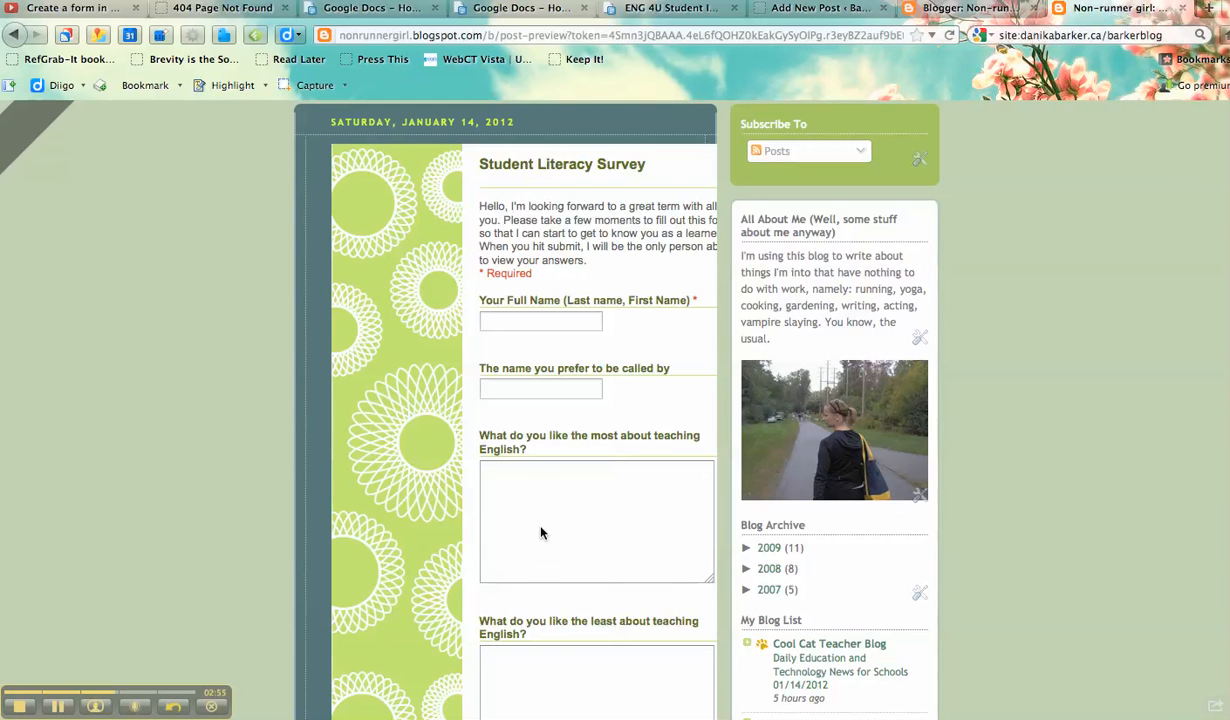
{"action": "scroll", "coordinate": [540, 533], "scroll_direction": "down", "scroll_amount": 10}
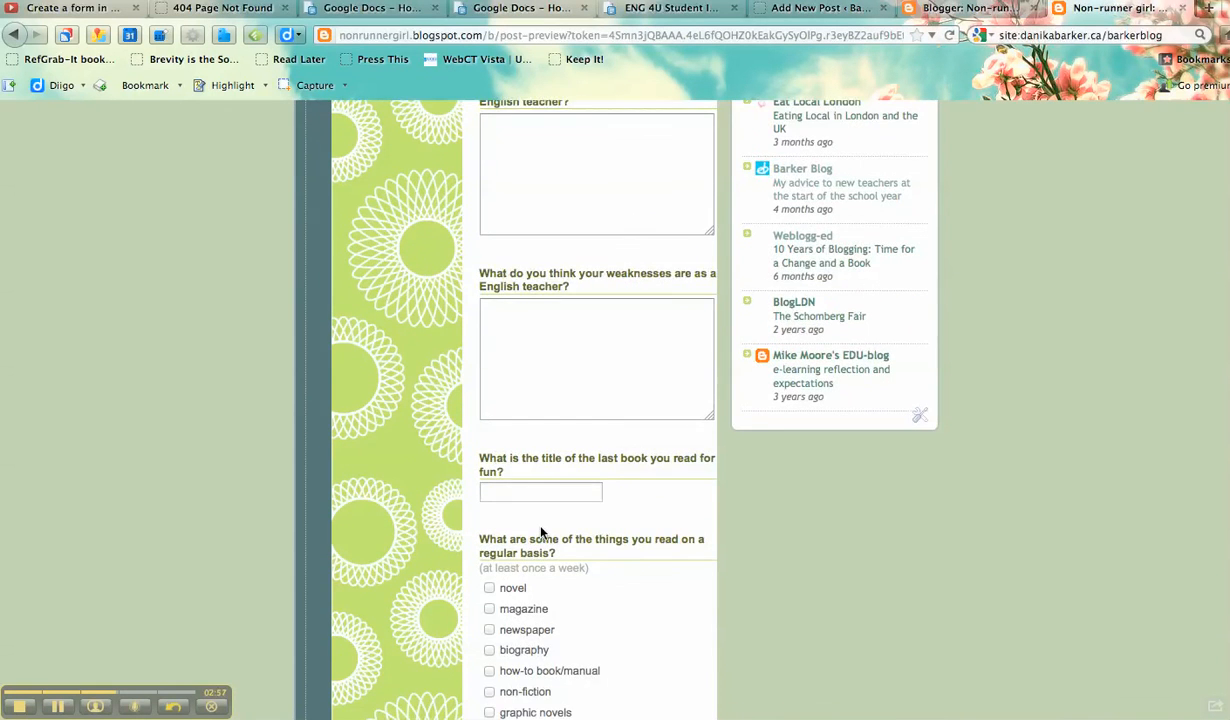
{"action": "scroll", "coordinate": [540, 533], "scroll_direction": "up", "scroll_amount": 4}
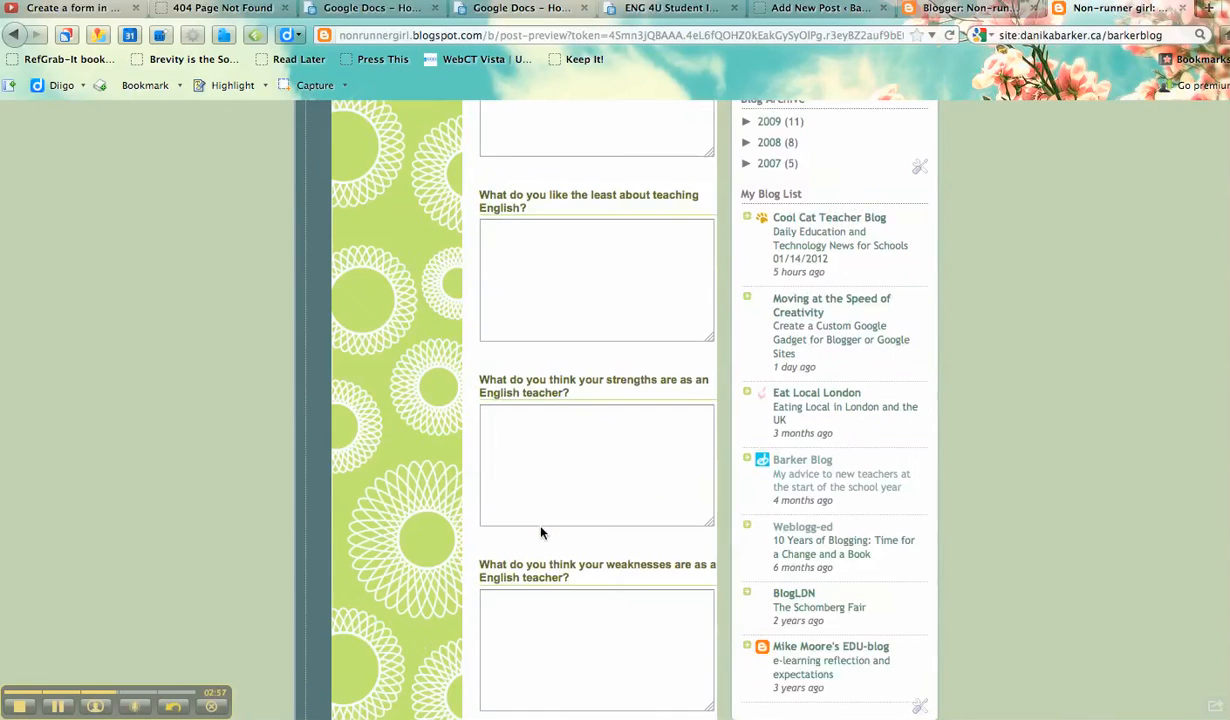
Reduce the iframe width to 400 in the Blogger post's embed code and regenerate the preview
{"action": "left_click", "coordinate": [968, 9]}
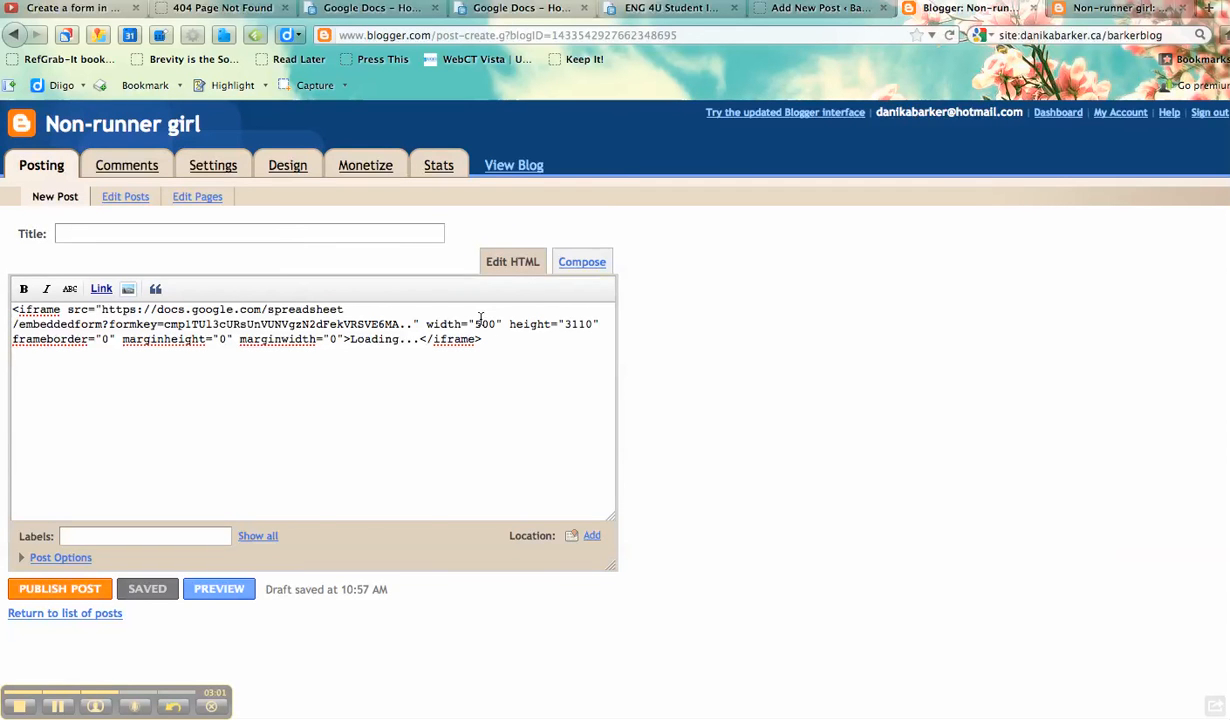
{"action": "left_click_drag", "start_coordinate": [475, 324], "coordinate": [483, 324]}
{"action": "type", "text": "4"}
{"action": "left_click", "coordinate": [220, 586]}
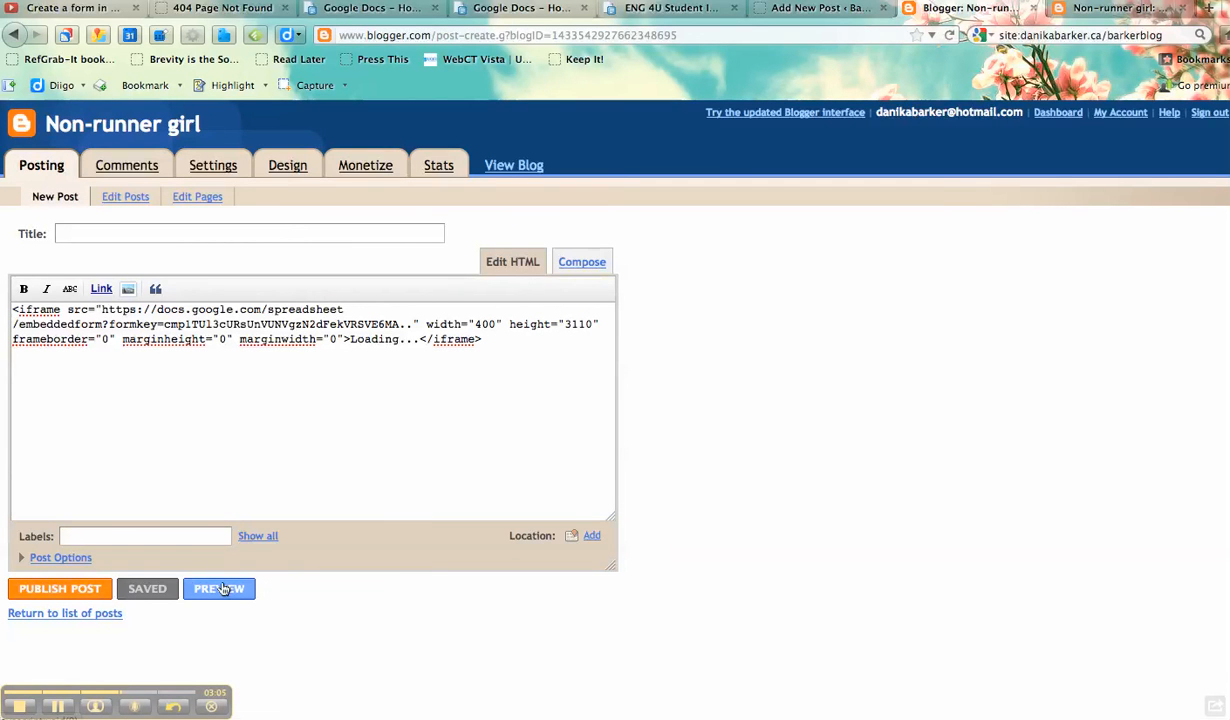
Review the whole survey in the Blogger preview to check its fit at width 400
{"action": "left_click", "coordinate": [1115, 8]}
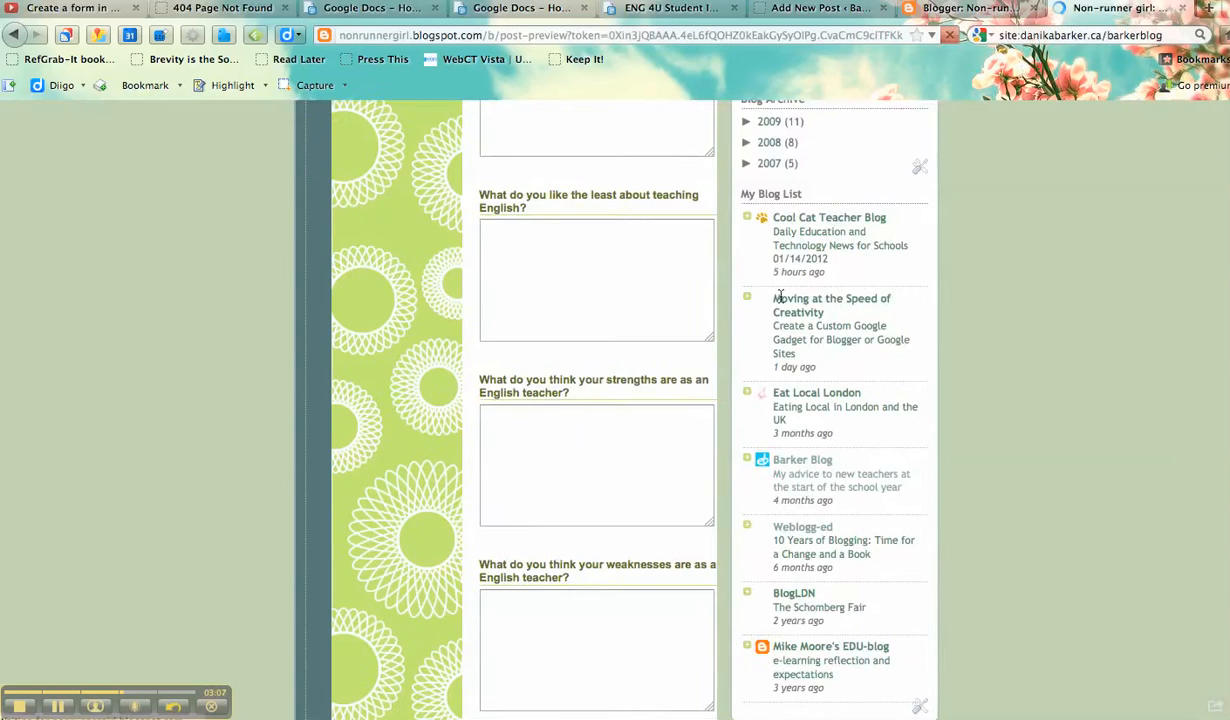
{"action": "scroll", "coordinate": [648, 489], "scroll_direction": "down", "scroll_amount": 8}
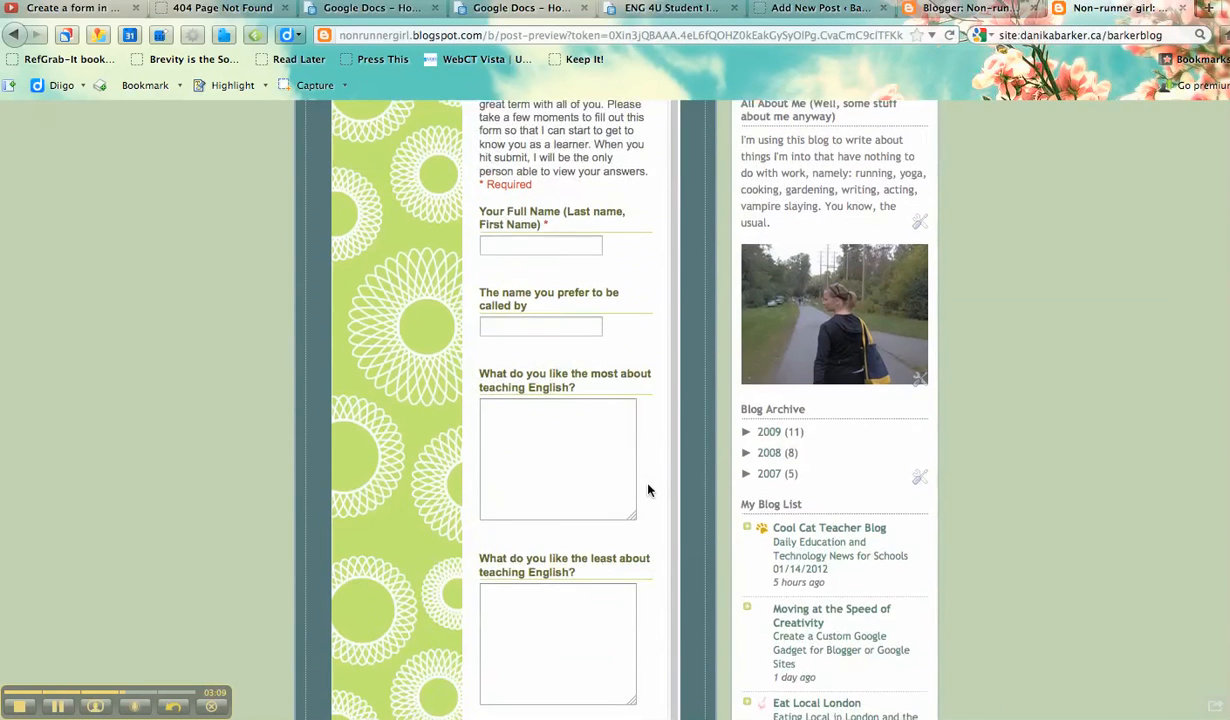
{"action": "scroll", "coordinate": [648, 489], "scroll_direction": "down", "scroll_amount": 15}
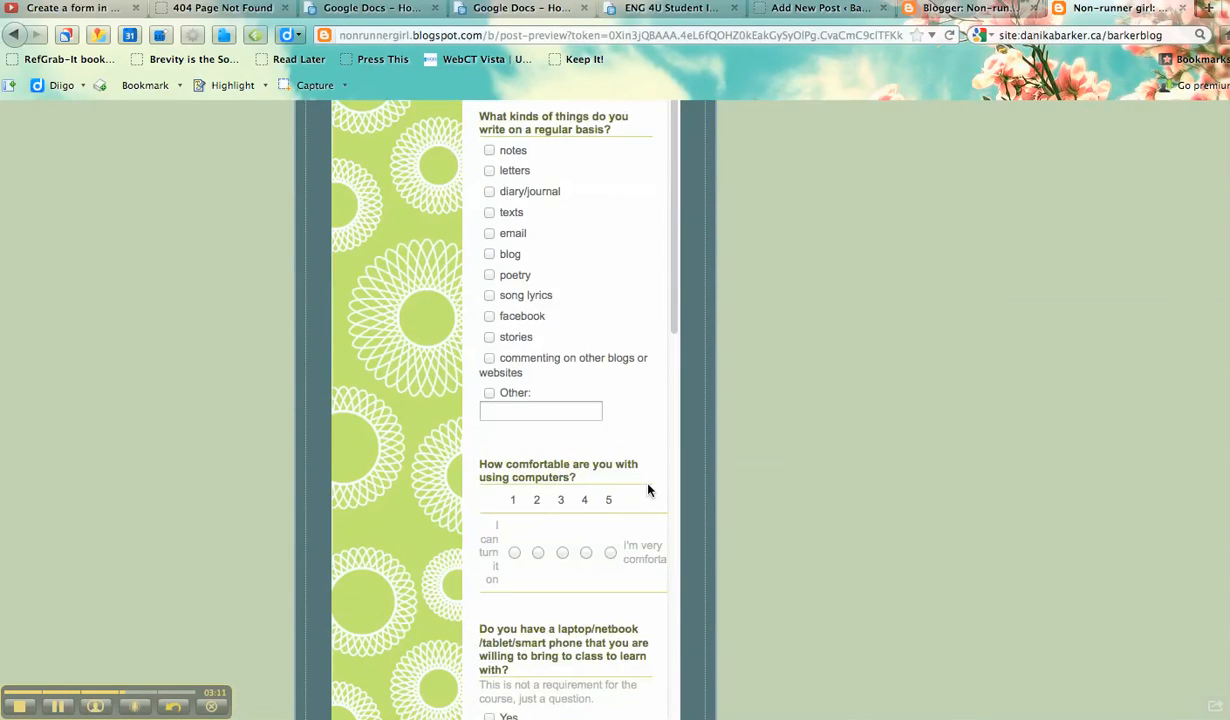
{"action": "scroll", "coordinate": [648, 489], "scroll_direction": "up", "scroll_amount": 20}
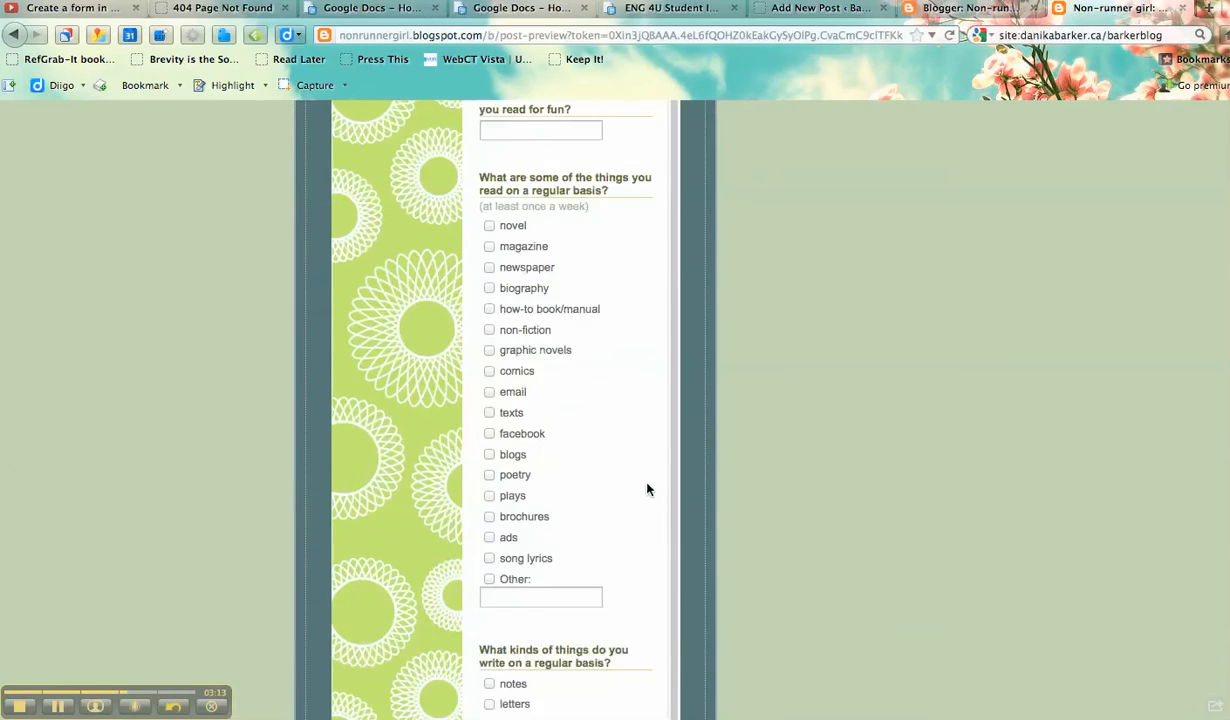